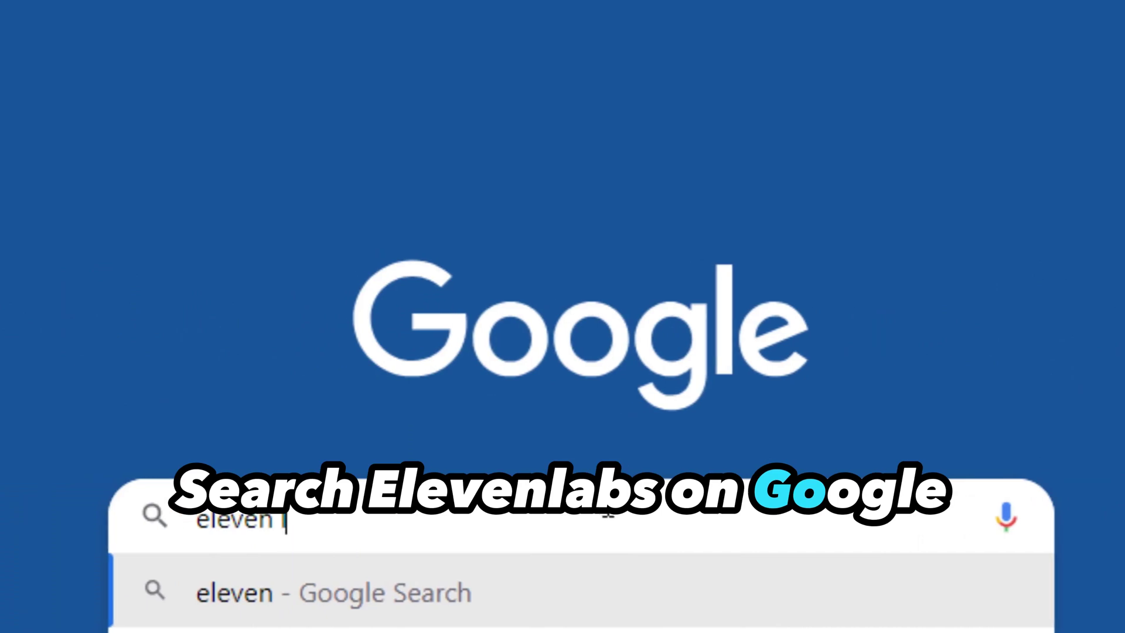
# Run the Google search for 'eleven labs' to reach the ElevenLabs site
pyautogui.press('Return')
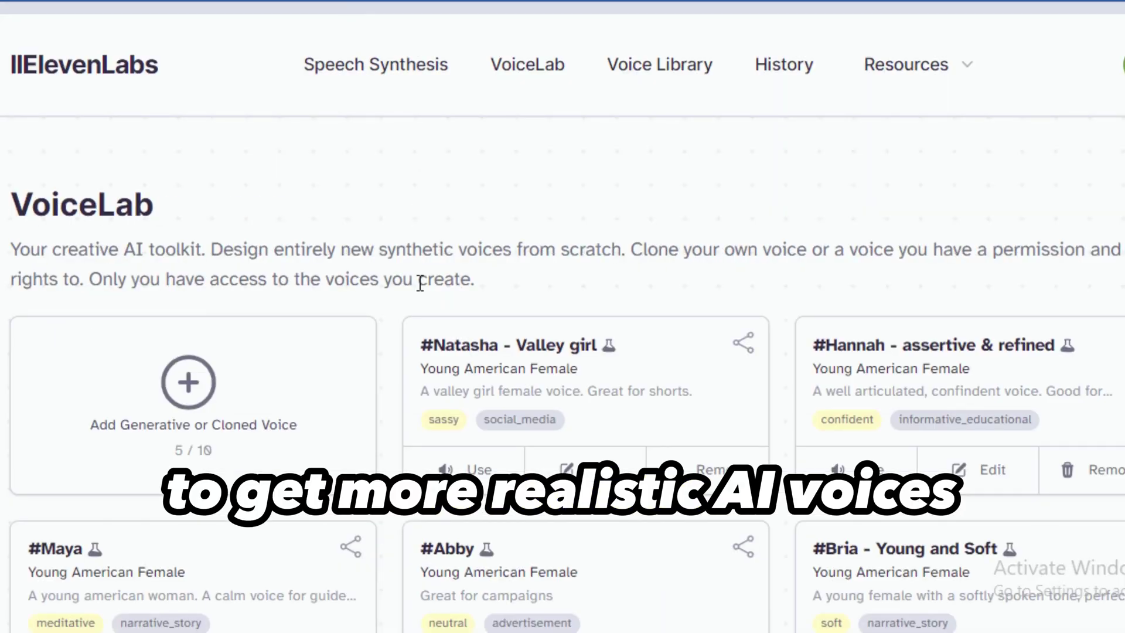
# Browse the VoiceLab voices, then open the Resources menu in the top navigation
pyautogui.scroll(-2, 383, 359)
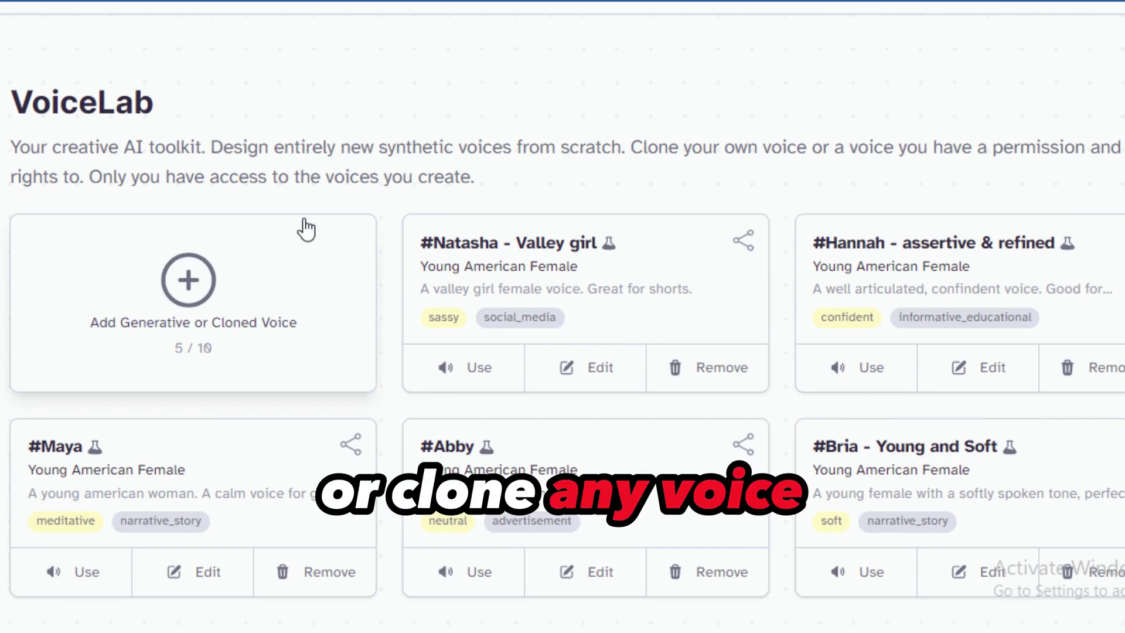
pyautogui.scroll(2, 306, 228)
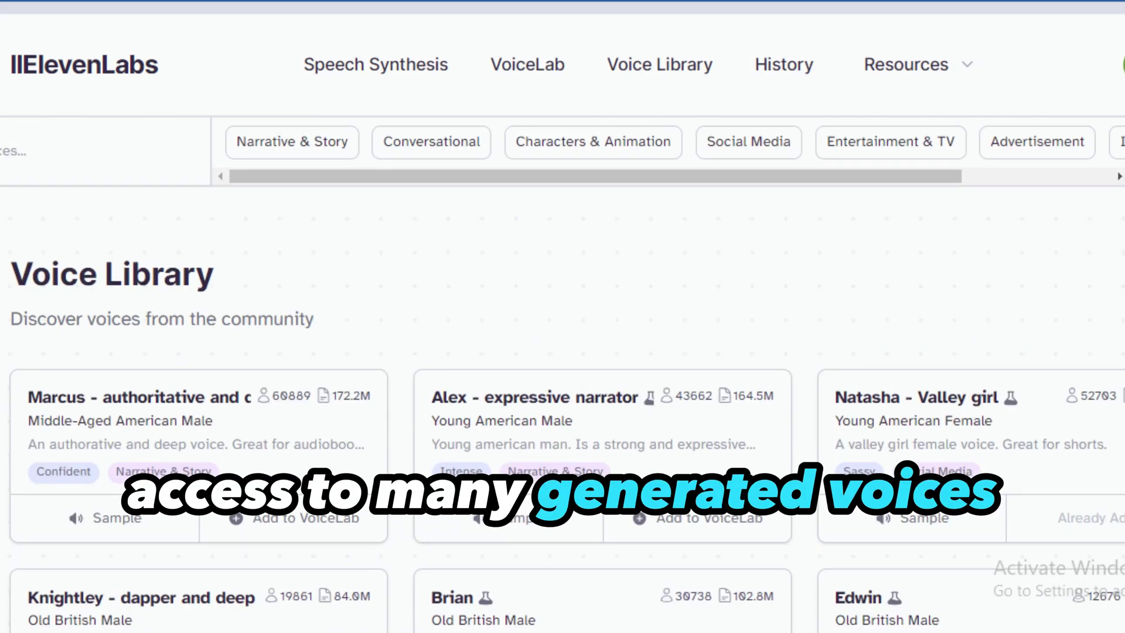
pyautogui.scroll(-12, 592, 469)
pyautogui.scroll(12, 592, 474)
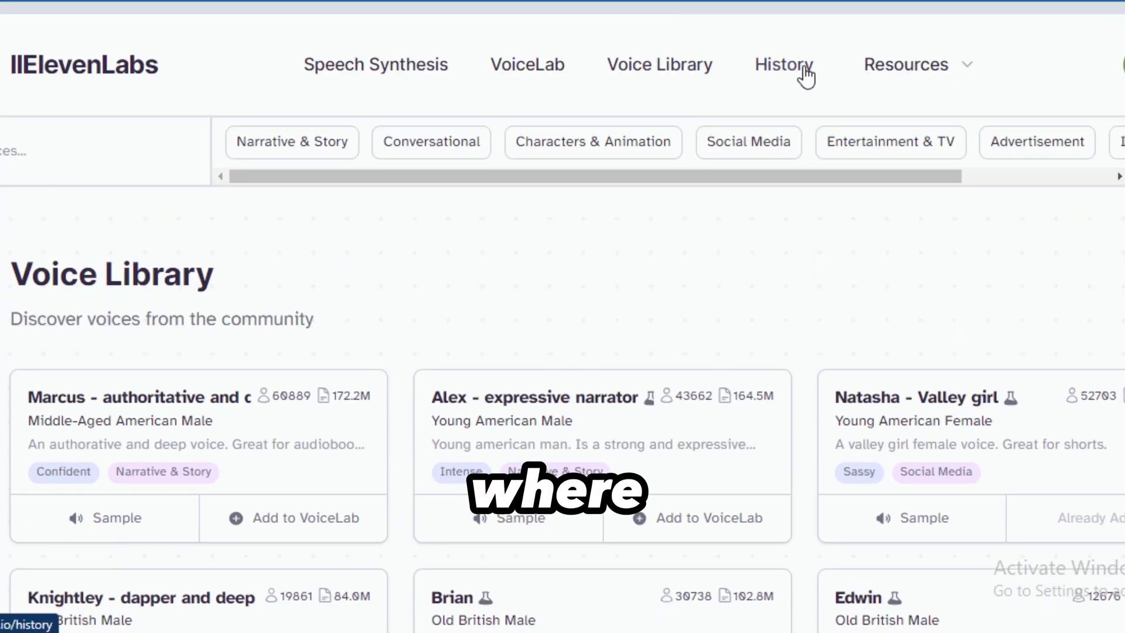
pyautogui.click(948, 68)
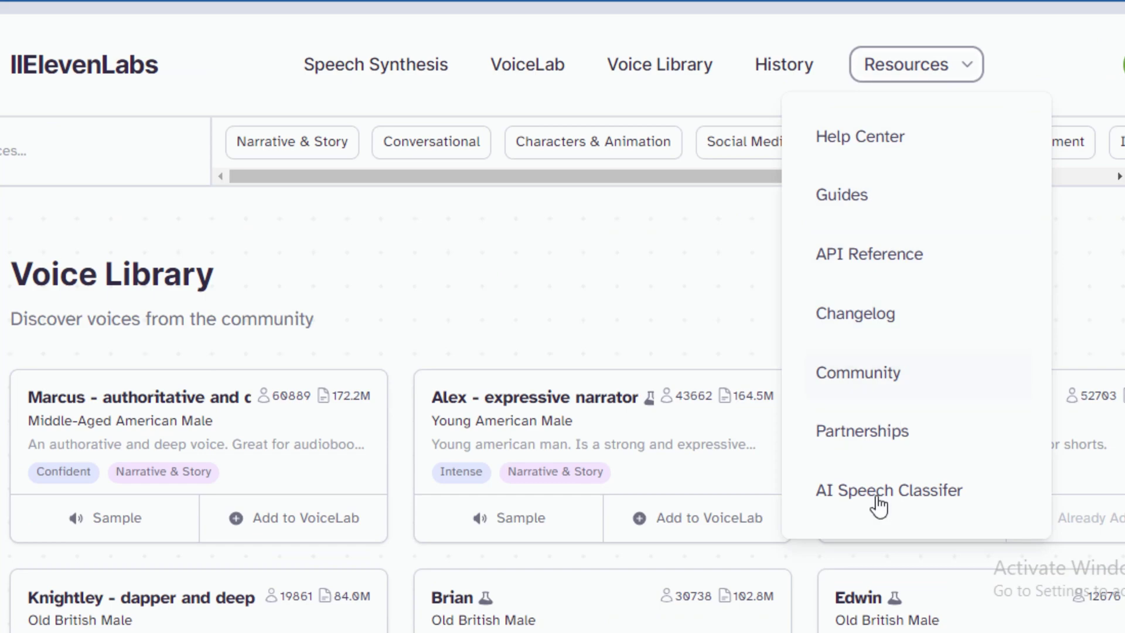
# On the Speech Synthesis page, preview the #Abby, Bella, Grace and Elli voices
pyautogui.click(426, 80)
pyautogui.scroll(-2, 410, 340)
pyautogui.click(328, 254)
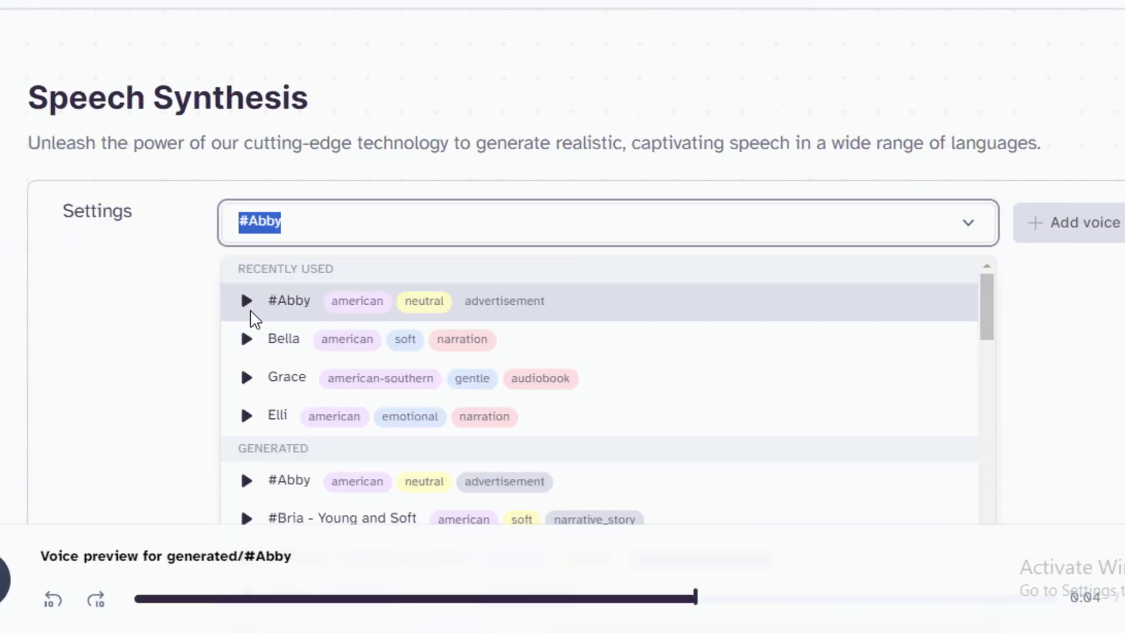
pyautogui.click(228, 302)
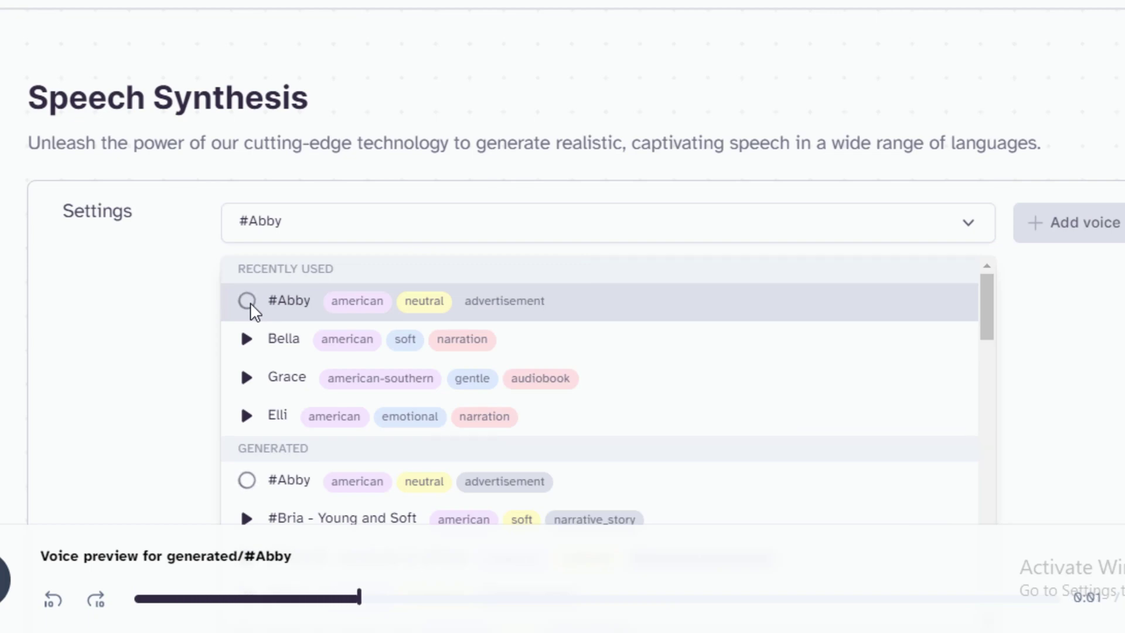
pyautogui.click(244, 340)
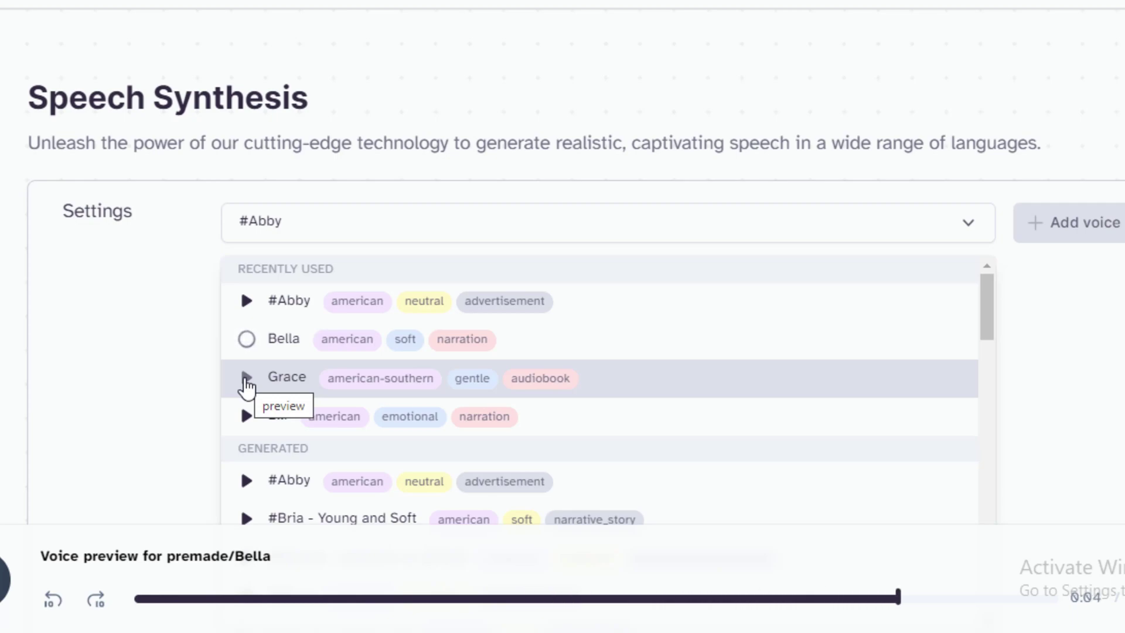
pyautogui.click(246, 379)
pyautogui.click(246, 417)
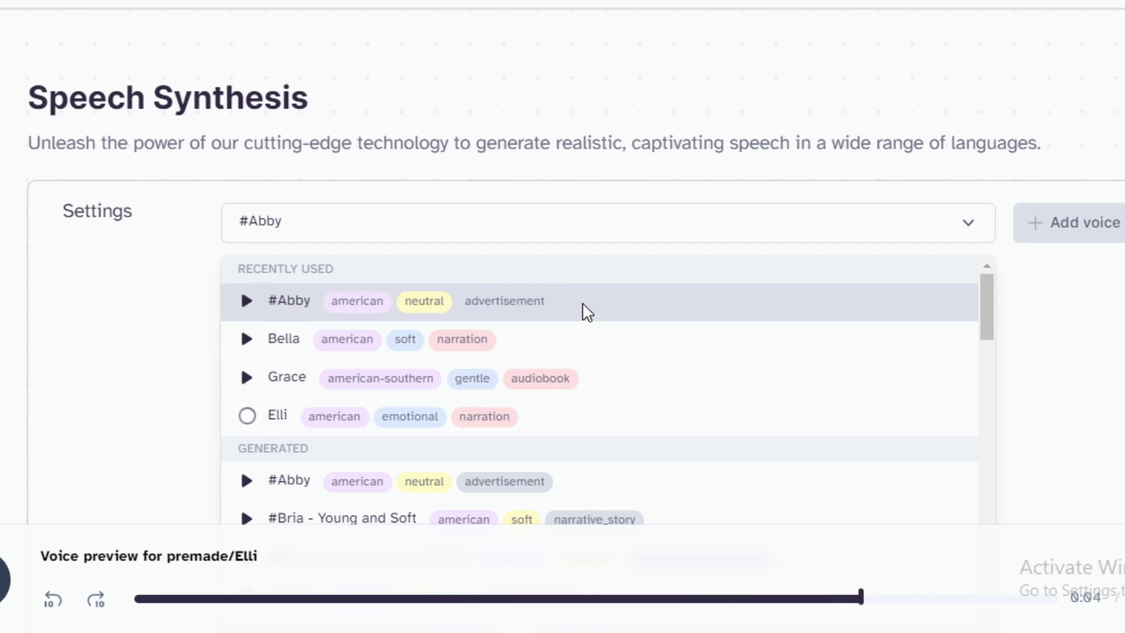
# Keep #Abby as the voice and raise its Stability to 55%
pyautogui.click(586, 312)
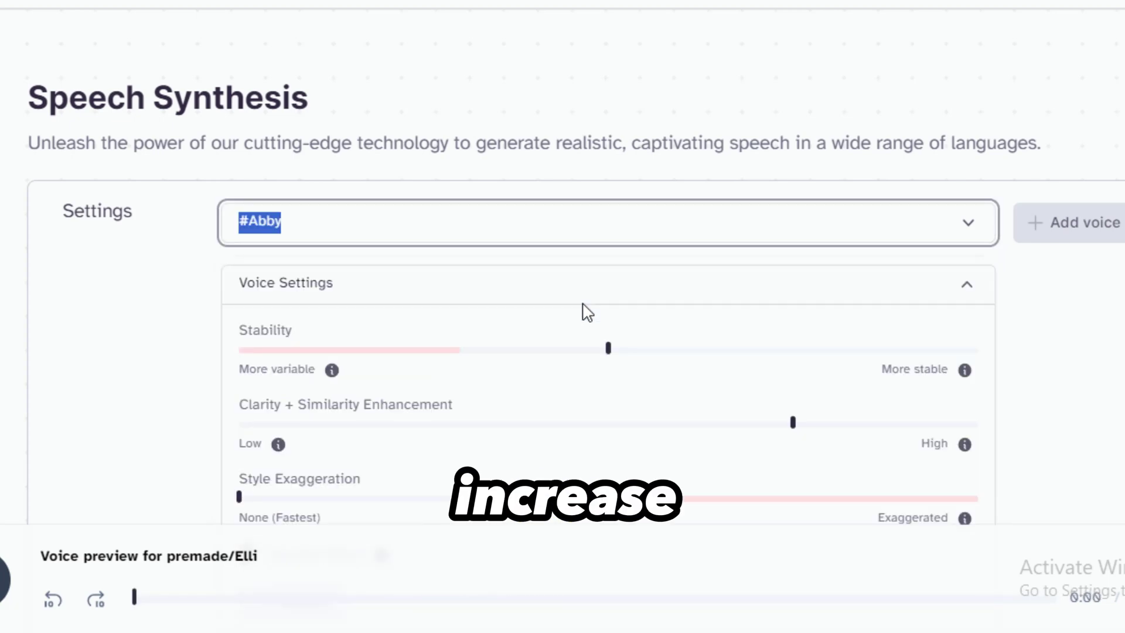
pyautogui.click(609, 349)
pyautogui.moveTo(622, 350); pyautogui.dragTo(645, 367)
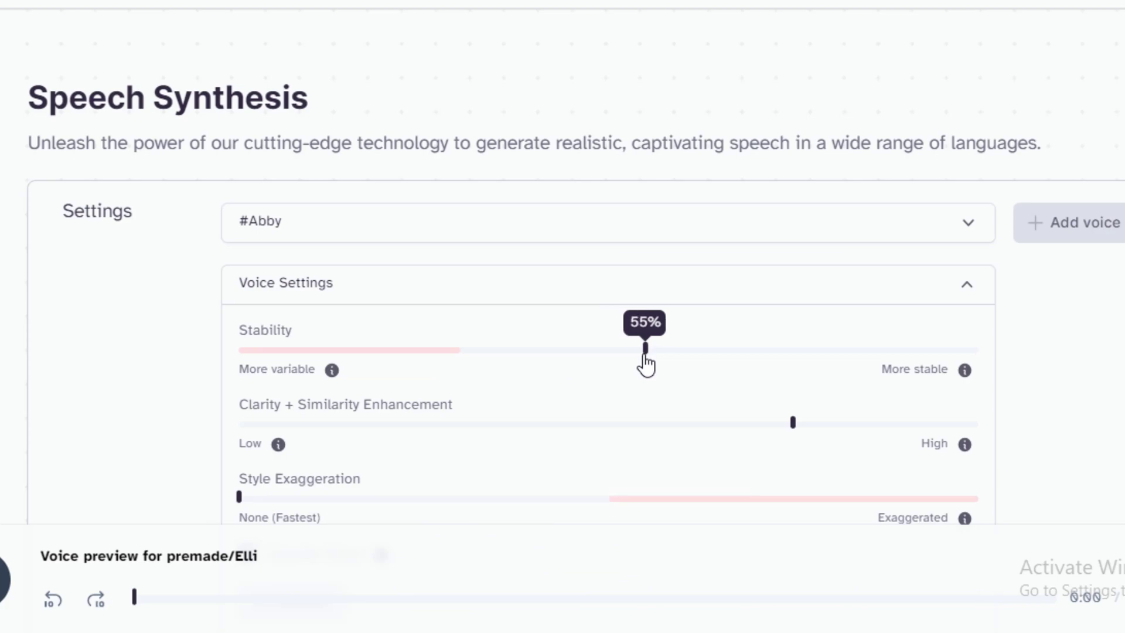
# Correct the script to 'talking photos' and add '!' after 'Stay tuned'
pyautogui.scroll(-4, 579, 378)
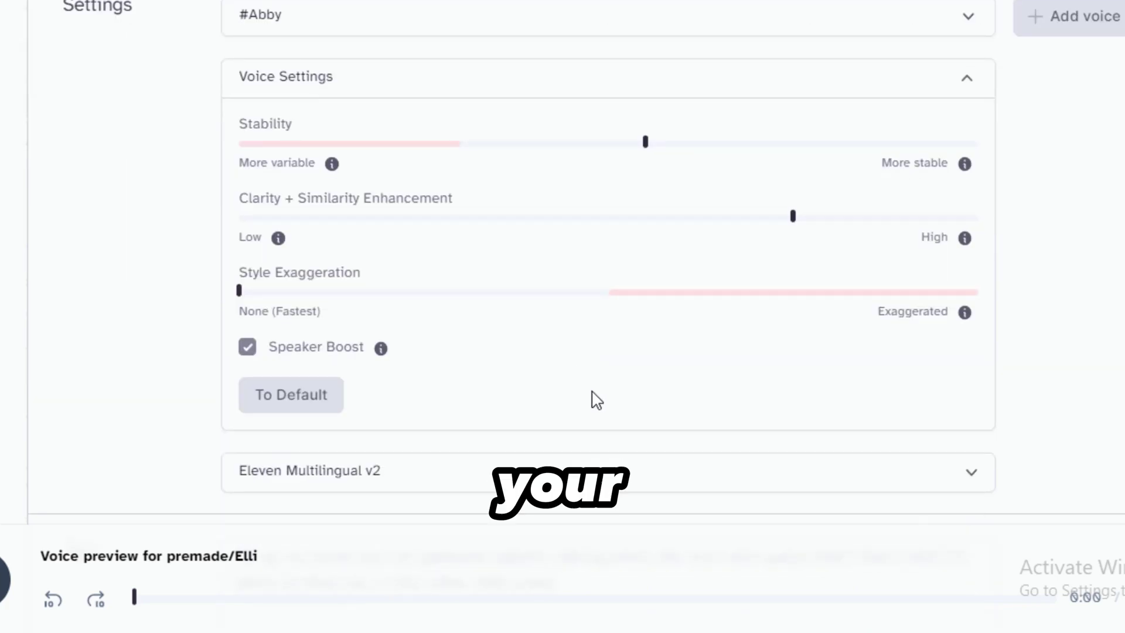
pyautogui.scroll(-4, 596, 400)
pyautogui.click(552, 357)
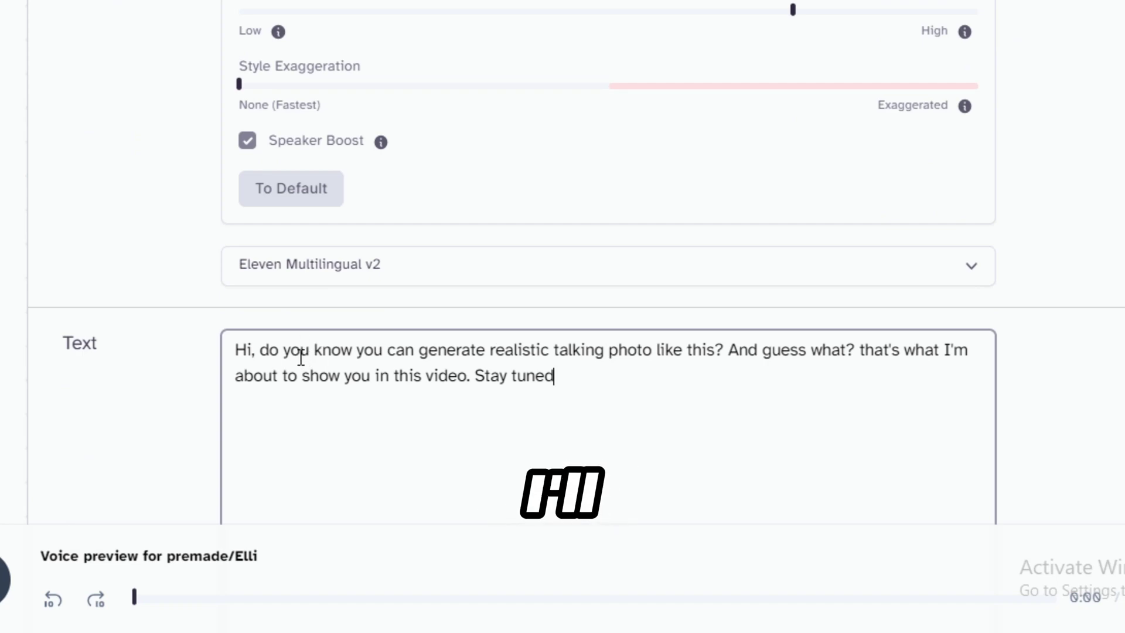
pyautogui.click(643, 349)
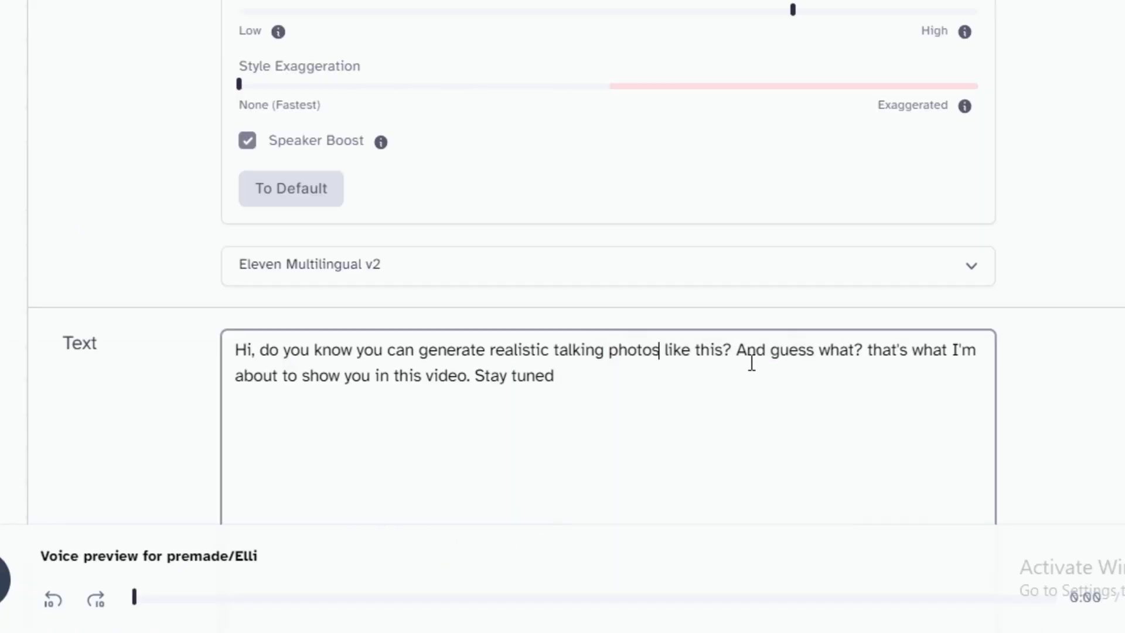
pyautogui.click(466, 399)
pyautogui.write('!')
pyautogui.scroll(-5, 485, 429)
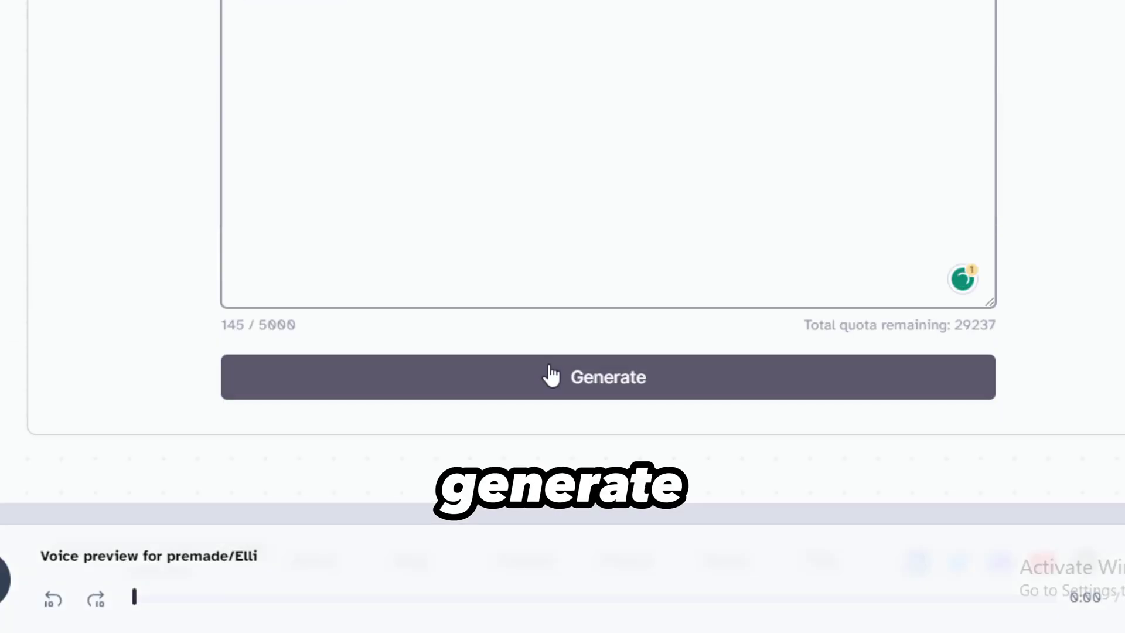
# Generate the 9-second #Abby voiceover from the script
pyautogui.click(522, 381)
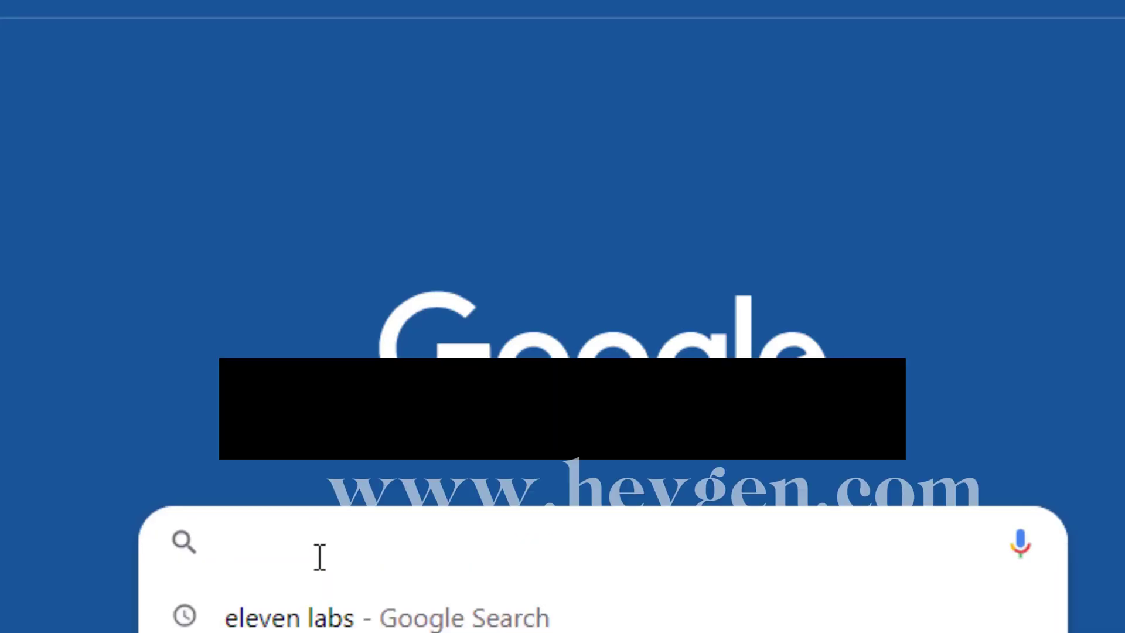
# Search Google for 'heygen' to reach the HeyGen website
pyautogui.write('heygen')
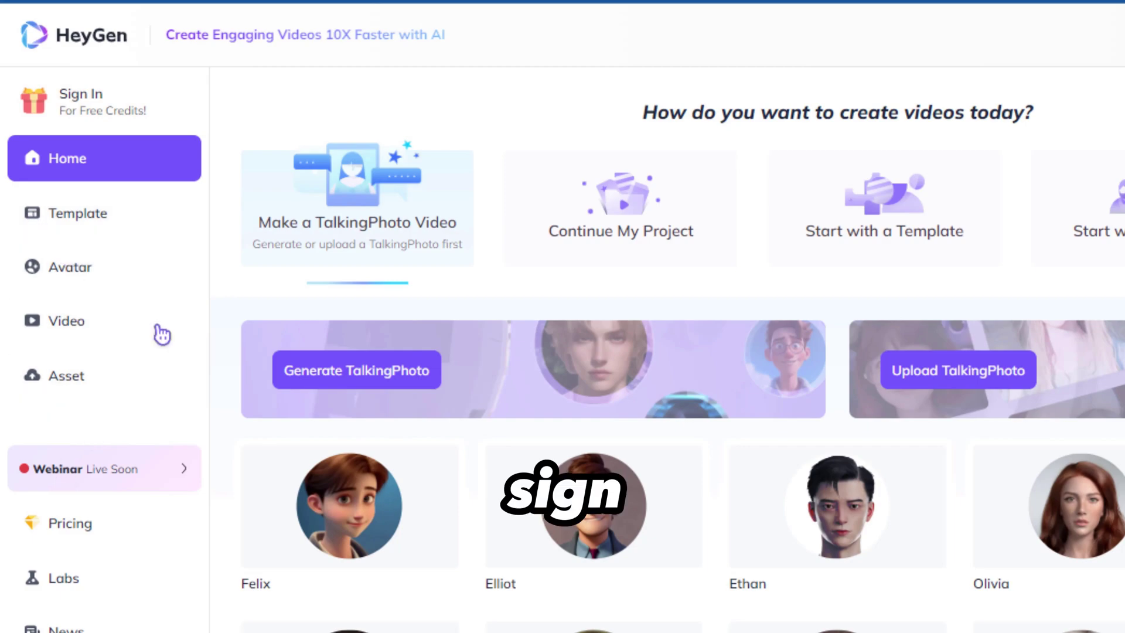
# Sign in to HeyGen for free credits, starting sign-up with an e-mail address
pyautogui.scroll(-3, 761, 481)
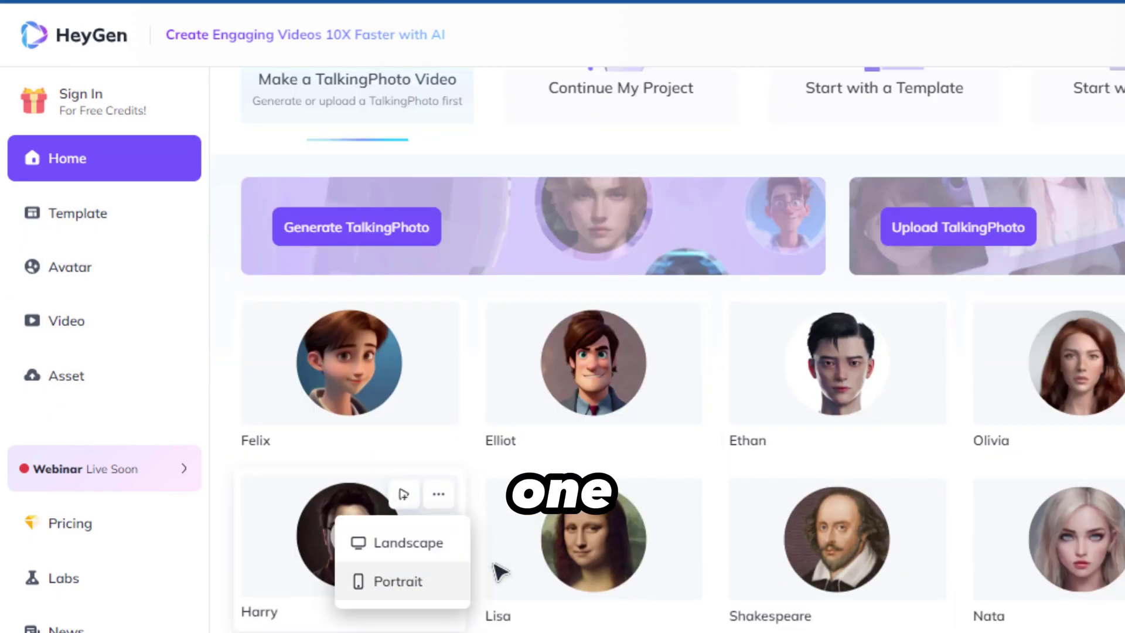
pyautogui.scroll(2, 335, 386)
pyautogui.scroll(1, 335, 387)
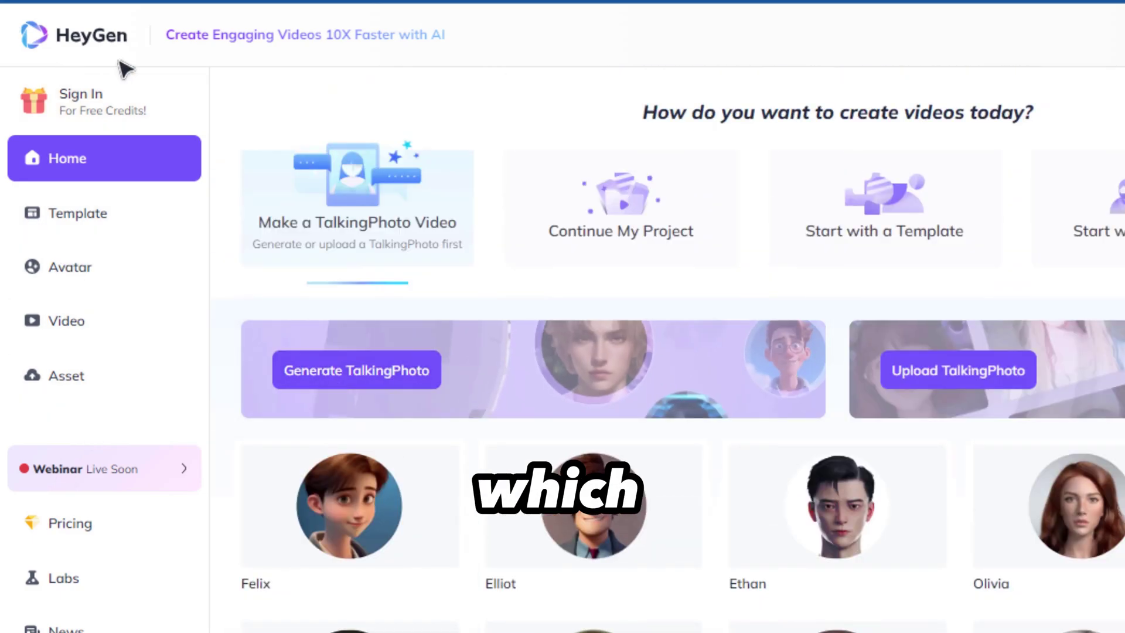
pyautogui.click(128, 116)
pyautogui.click(653, 217)
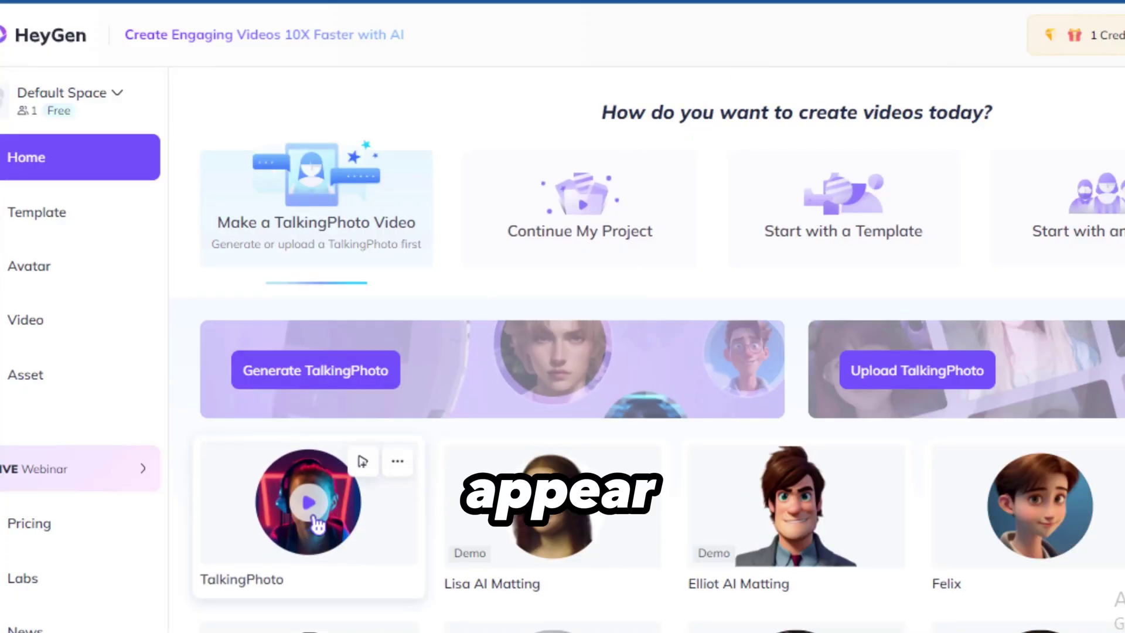
# Edit the TalkingPhoto avatar, trying Super Resolution but leaving it off
pyautogui.click(308, 518)
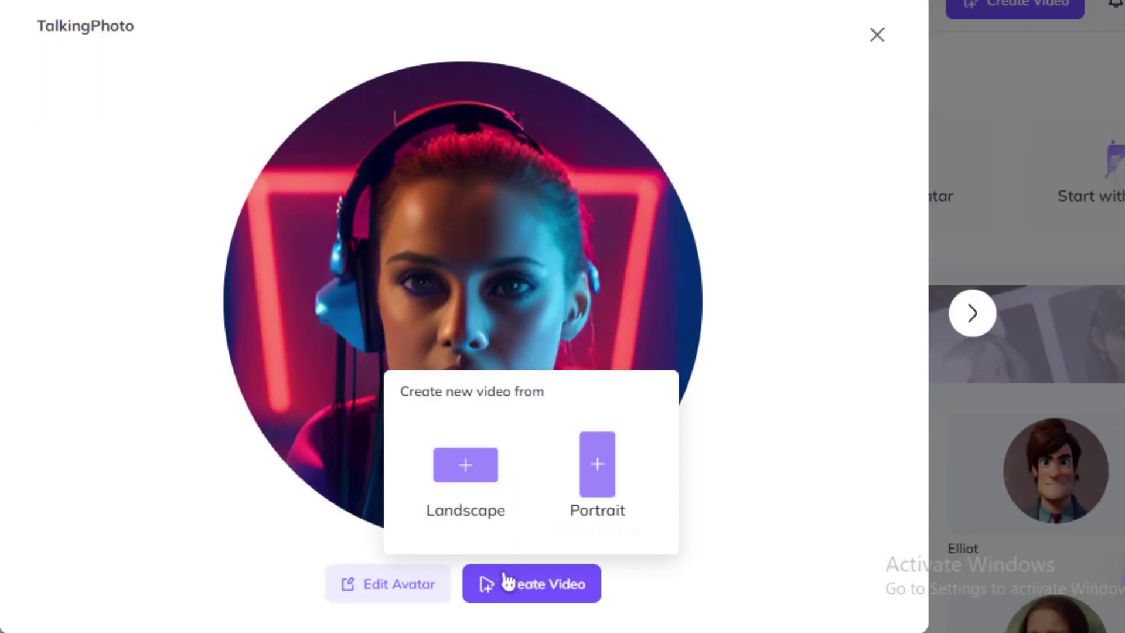
pyautogui.click(413, 596)
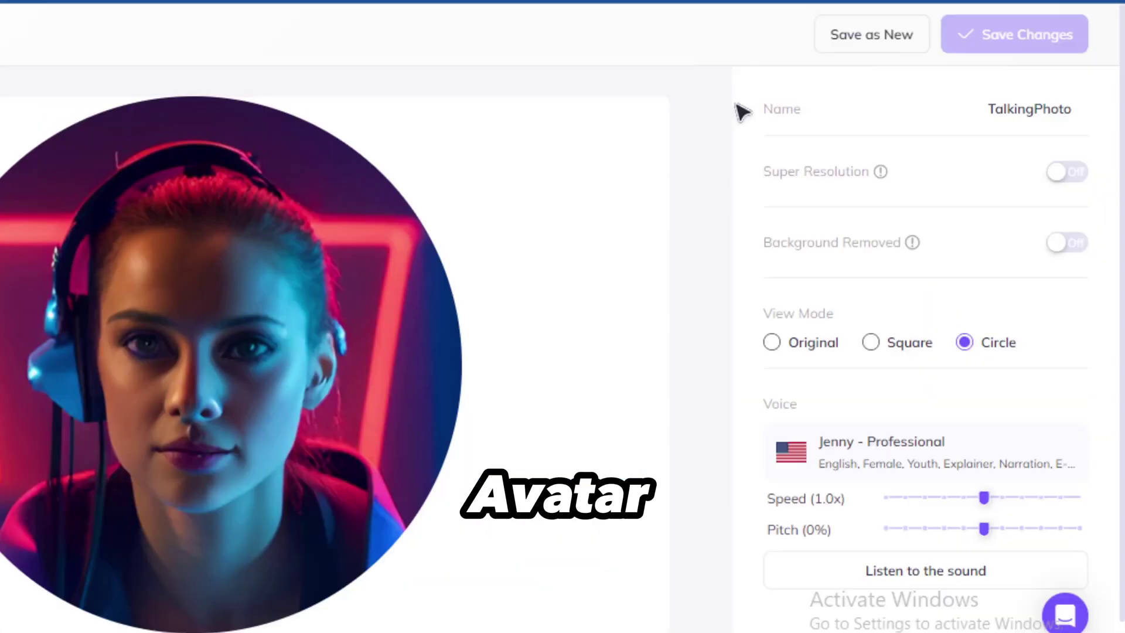
pyautogui.click(1061, 173)
pyautogui.click(1083, 248)
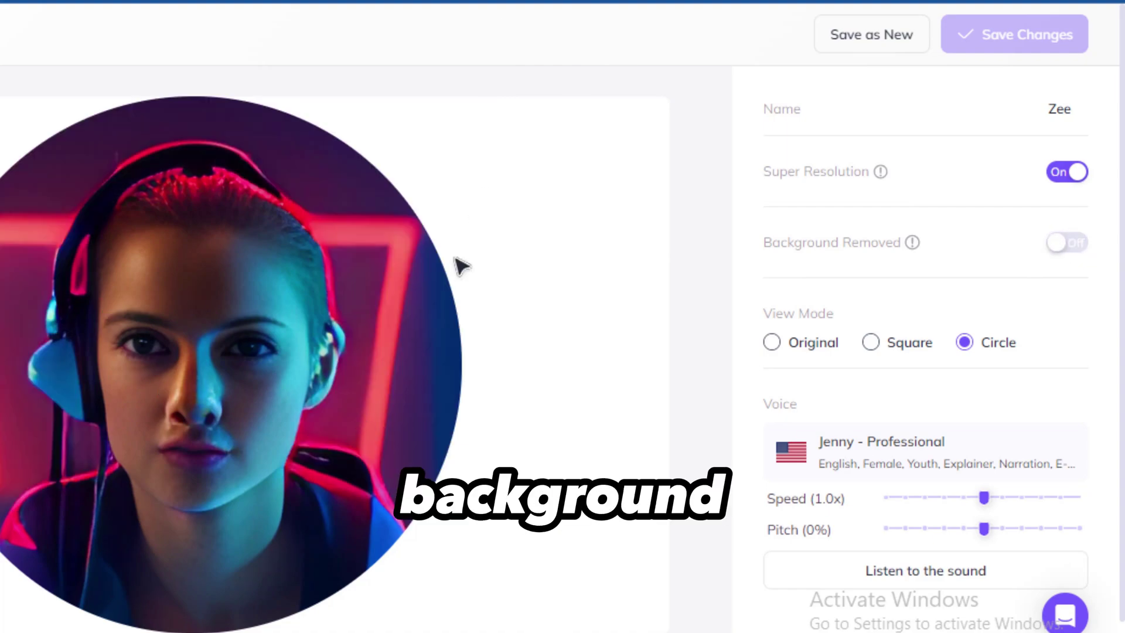
pyautogui.click(1077, 177)
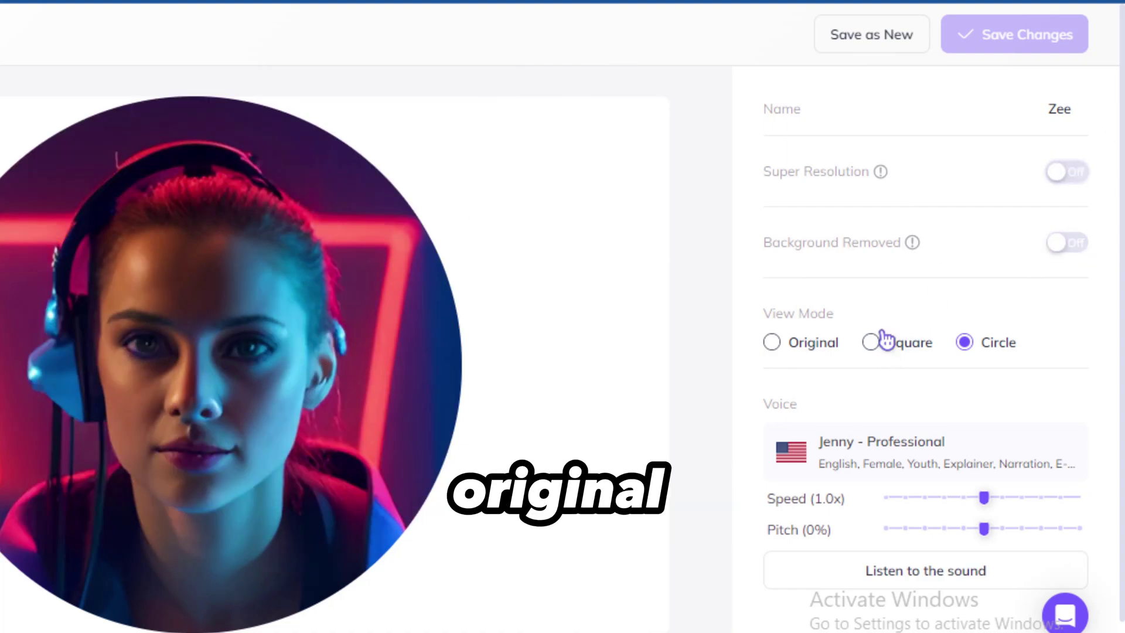
# Set View Mode to Original and save the avatar as new avatar 'Zee'
pyautogui.click(771, 343)
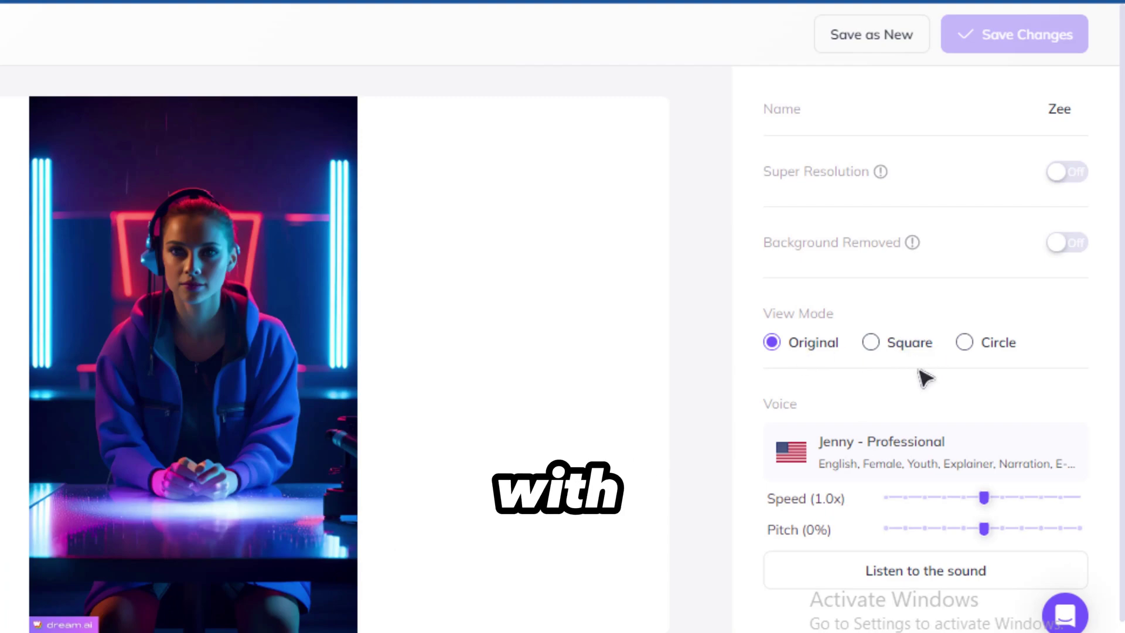
pyautogui.click(888, 344)
pyautogui.click(965, 345)
pyautogui.click(772, 345)
pyautogui.scroll(-1, 1048, 468)
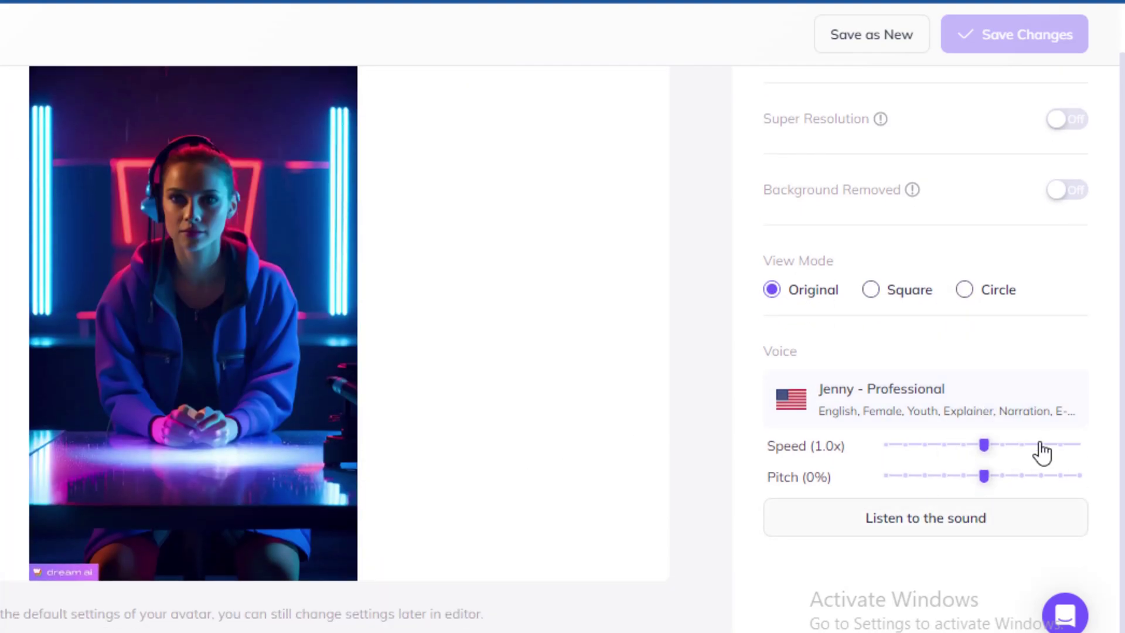
pyautogui.scroll(1, 1042, 451)
pyautogui.click(877, 48)
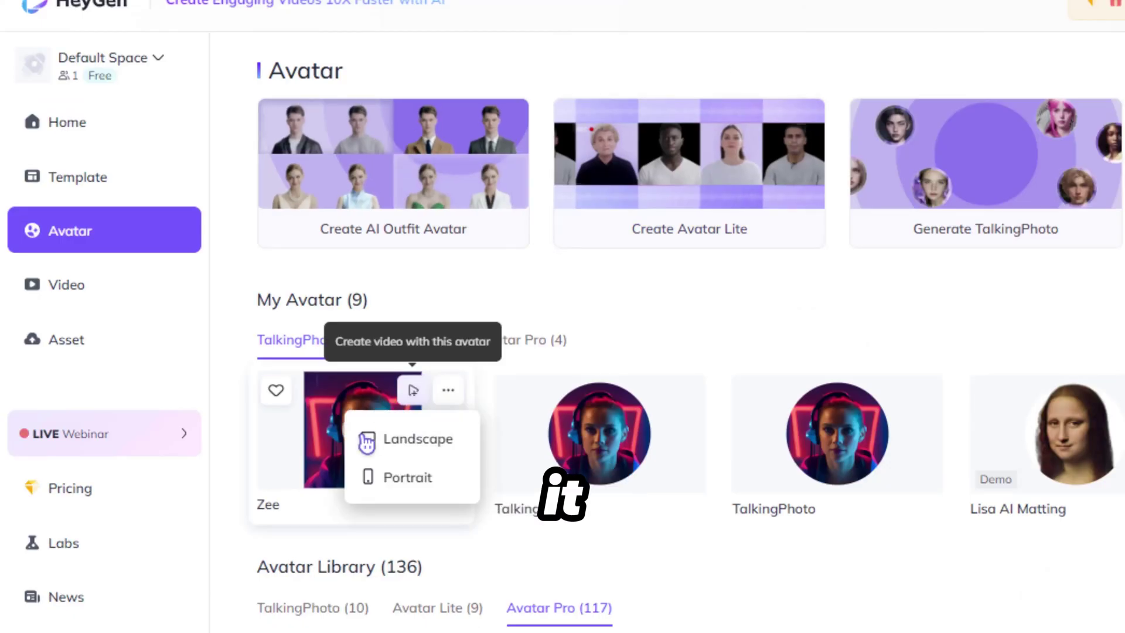
# Start a new video from the Zee avatar with a Portrait canvas
pyautogui.click(340, 426)
pyautogui.click(781, 584)
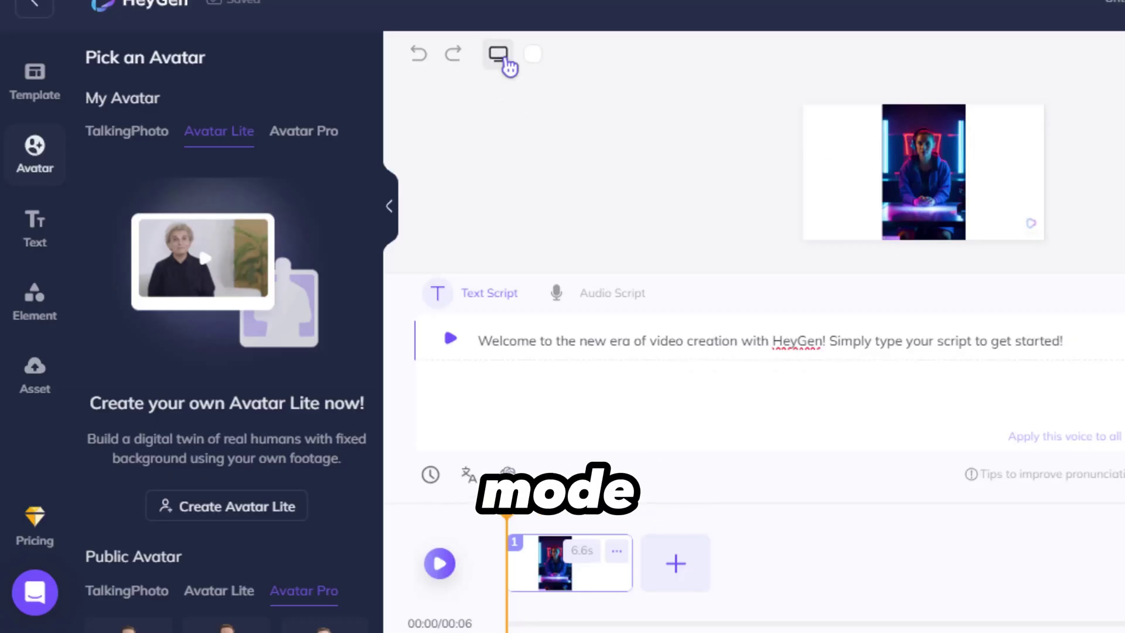
pyautogui.click(507, 62)
pyautogui.click(509, 149)
# Stretch Zee to fill the portrait frame, attach the ElevenLabs MP3 audio script, and preview
pyautogui.click(922, 175)
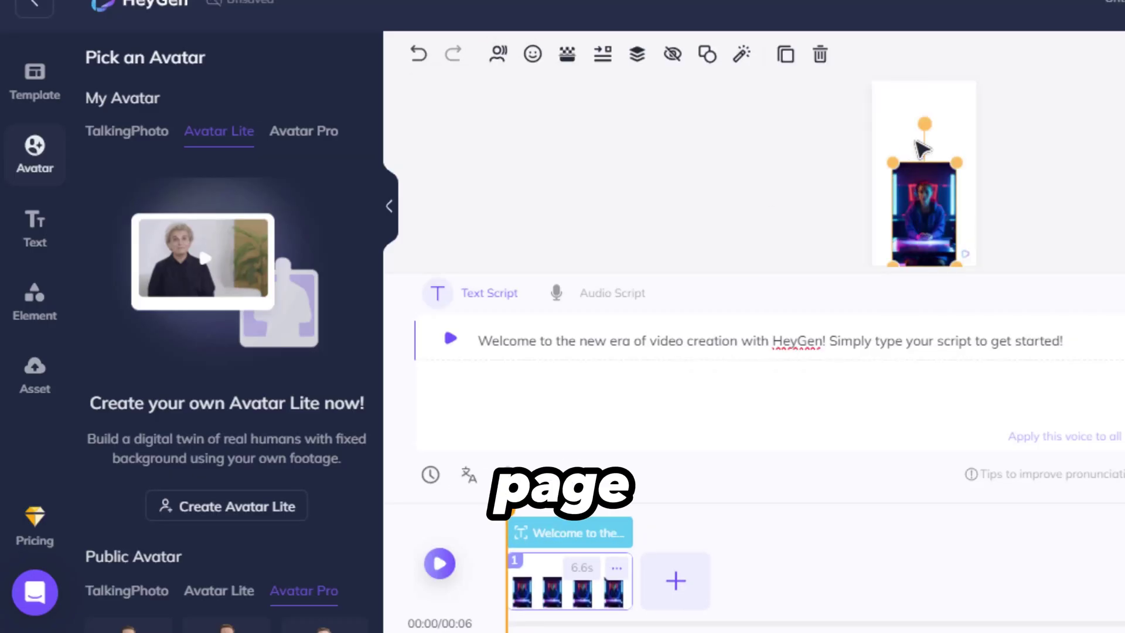
pyautogui.moveTo(892, 163); pyautogui.dragTo(873, 96)
pyautogui.moveTo(923, 191); pyautogui.dragTo(924, 178)
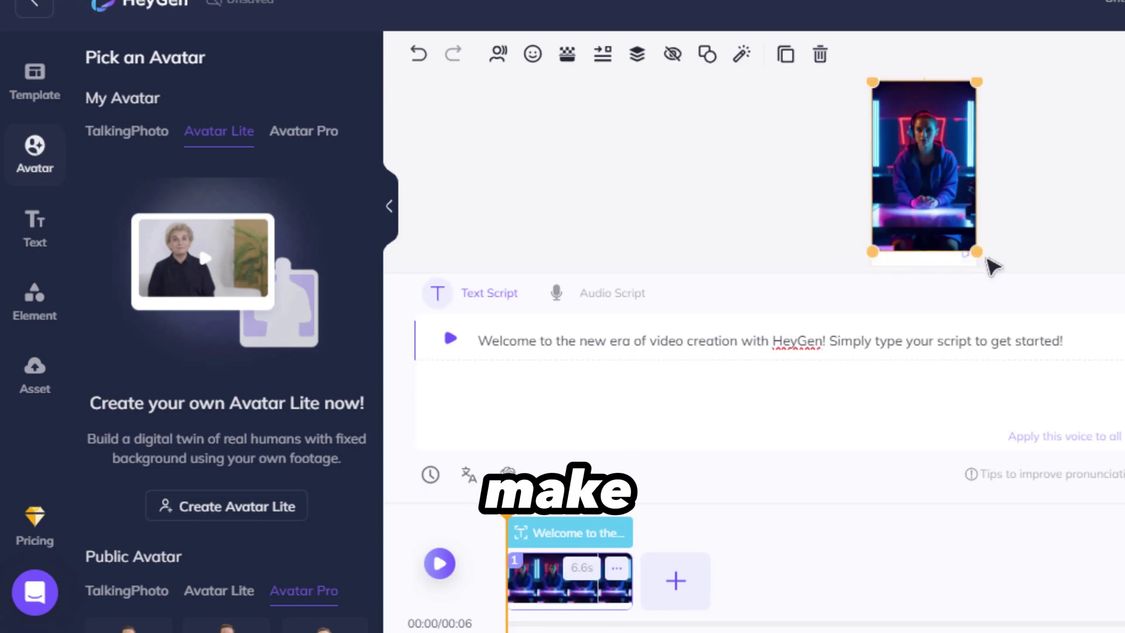
pyautogui.moveTo(988, 260); pyautogui.dragTo(979, 267)
pyautogui.click(1057, 201)
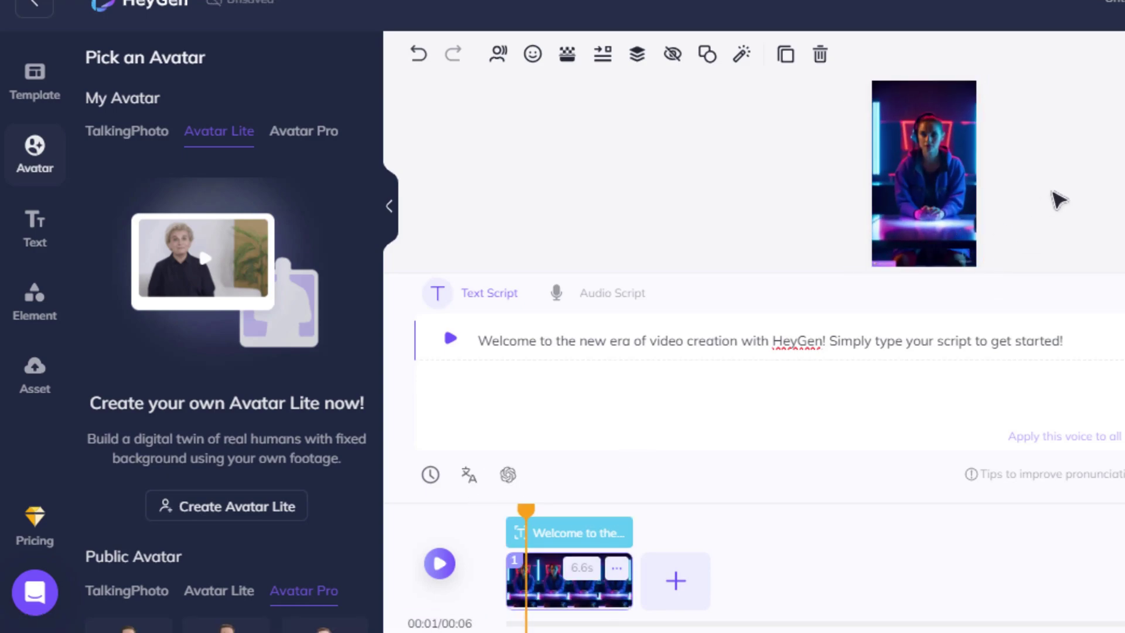
pyautogui.click(604, 296)
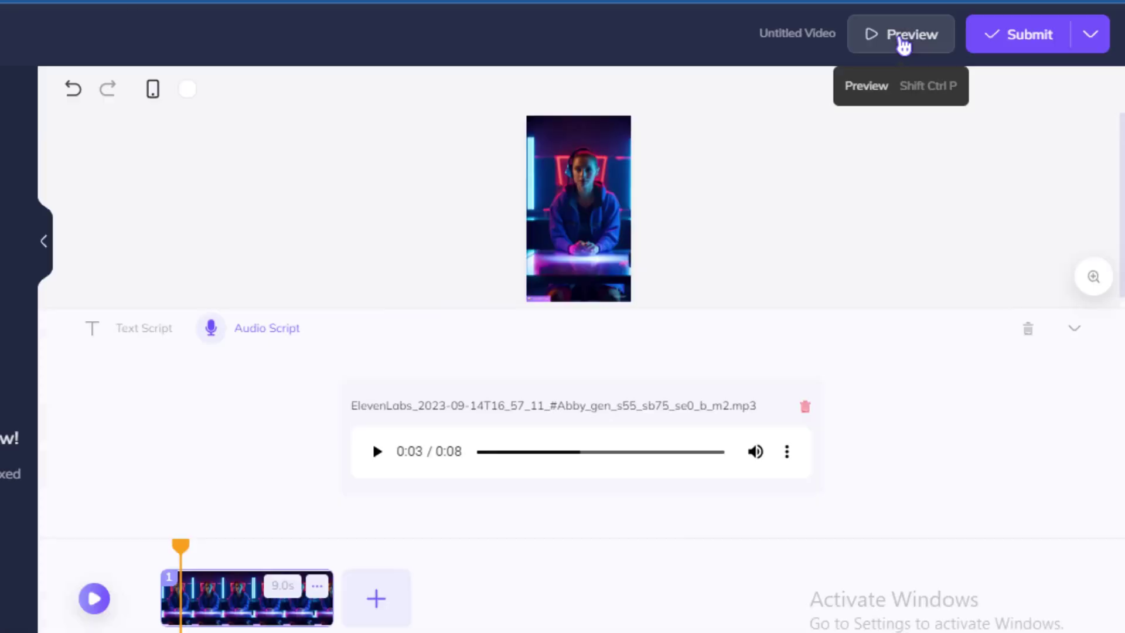
pyautogui.click(902, 41)
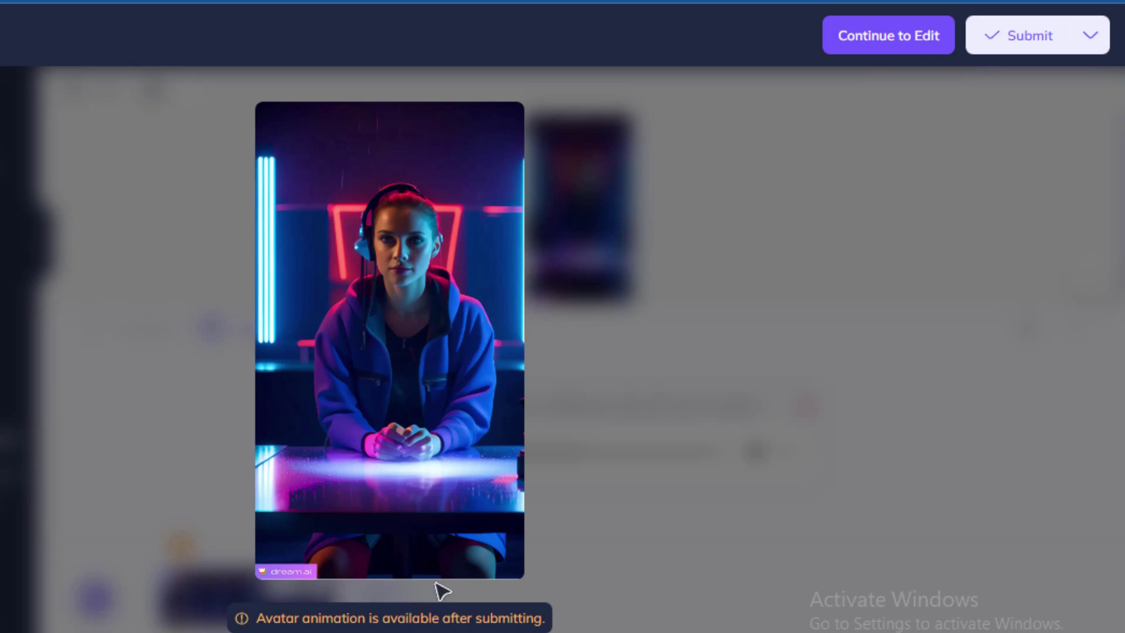
# Return to editing and submit the portrait video for rendering at 0.5 credit
pyautogui.moveTo(394, 408)
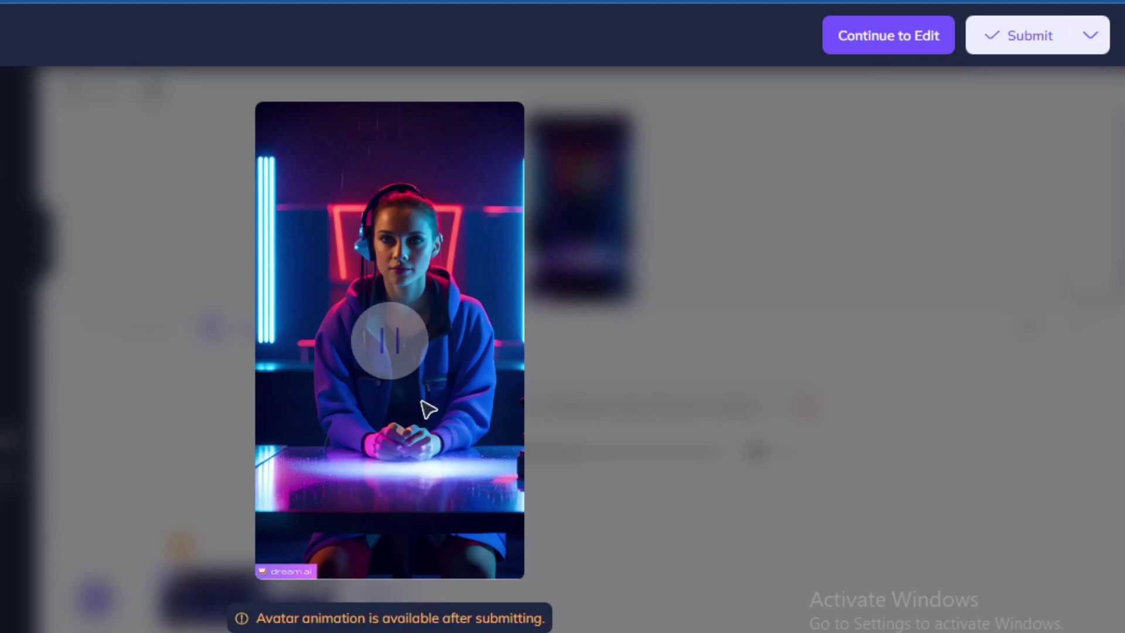
pyautogui.click(965, 229)
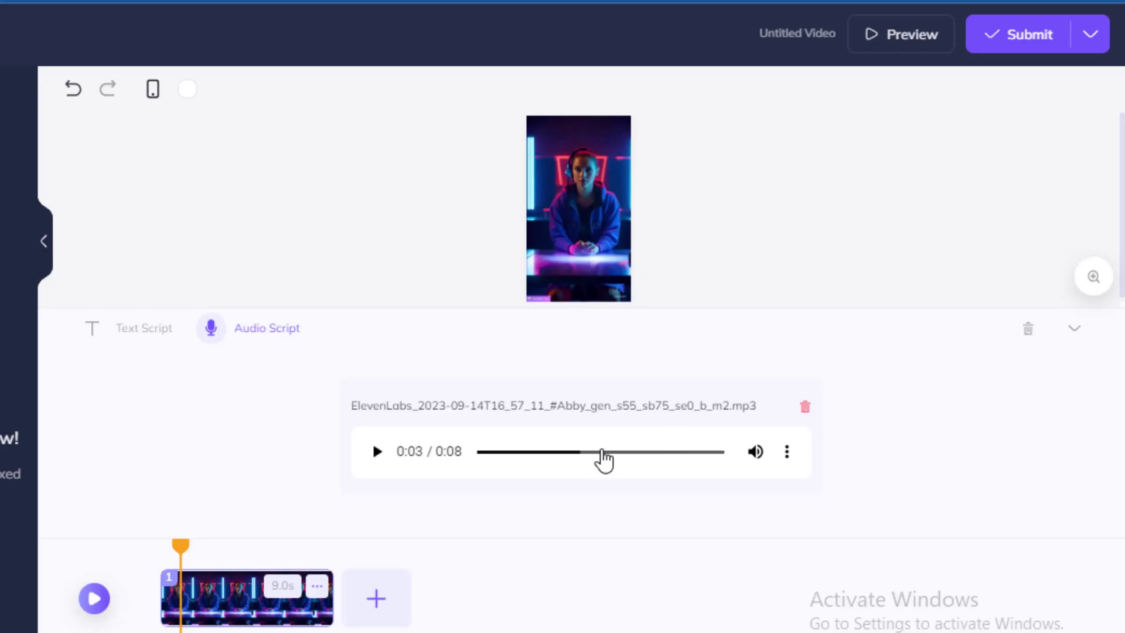
pyautogui.click(1032, 45)
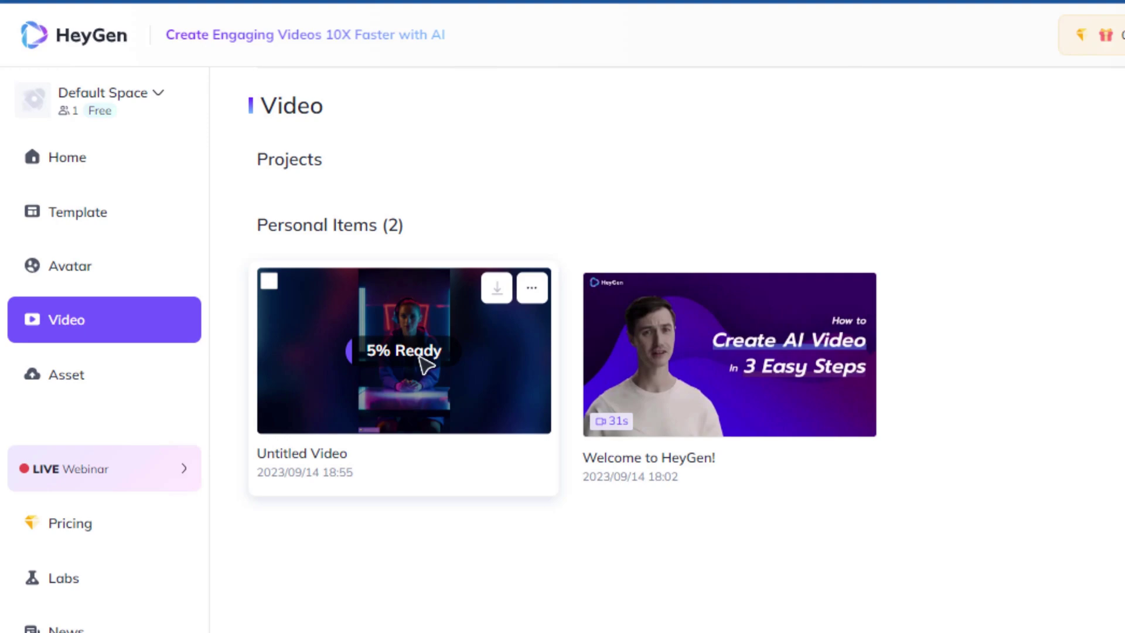
# Rename the finished 8-second video 'Zee', open it and download the original file
pyautogui.doubleClick(301, 453)
pyautogui.write('Zee')
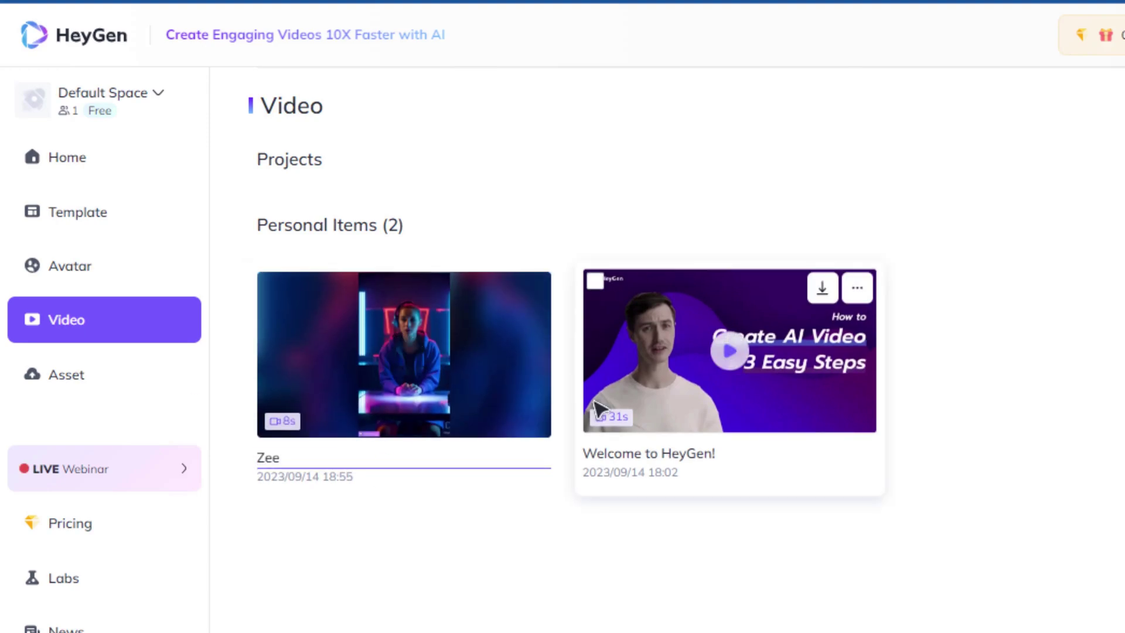
pyautogui.click(402, 346)
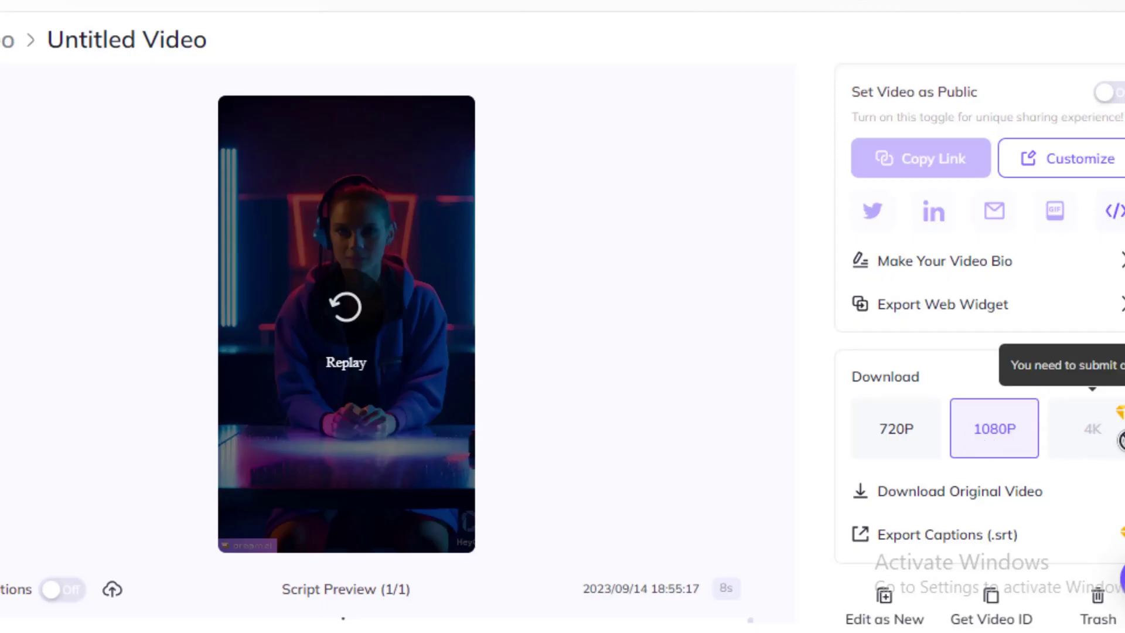
pyautogui.click(996, 495)
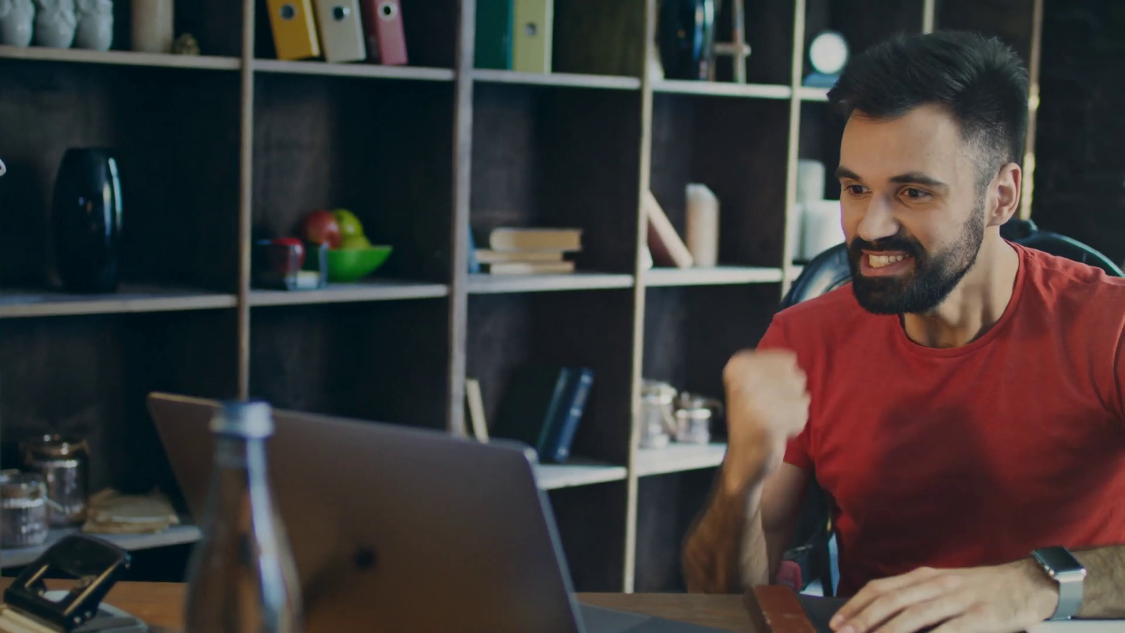